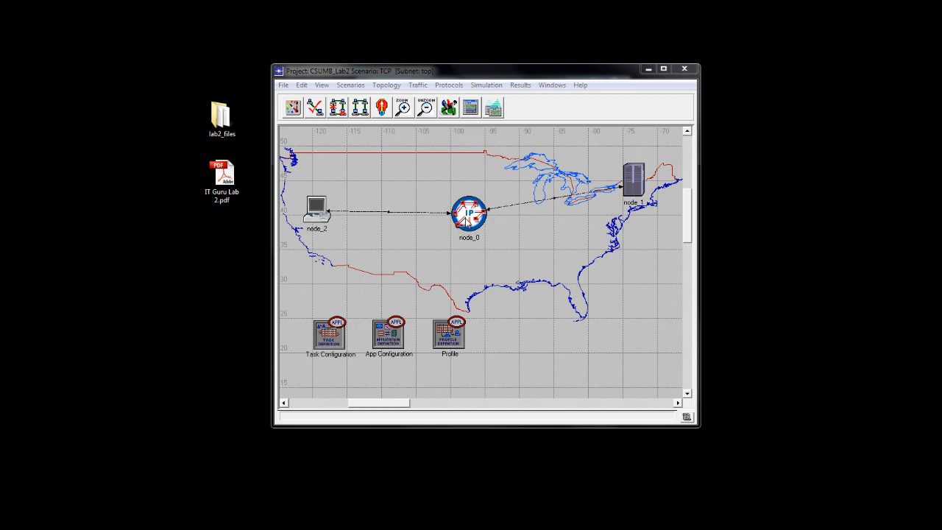
- Rename the IP cloud node in the middle of the map as ip32_cloud
right_click(468, 222)
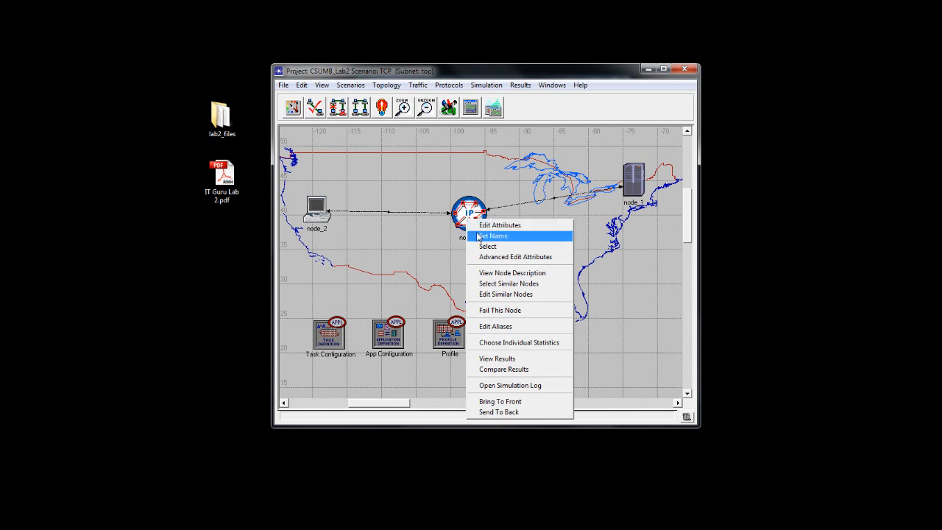
left_click(478, 236)
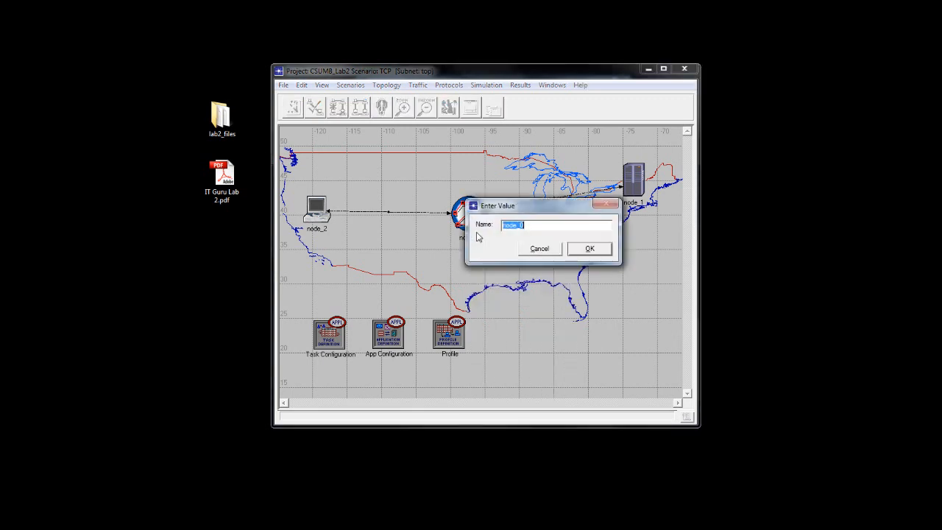
type("ip32_cloud")
left_click(590, 248)
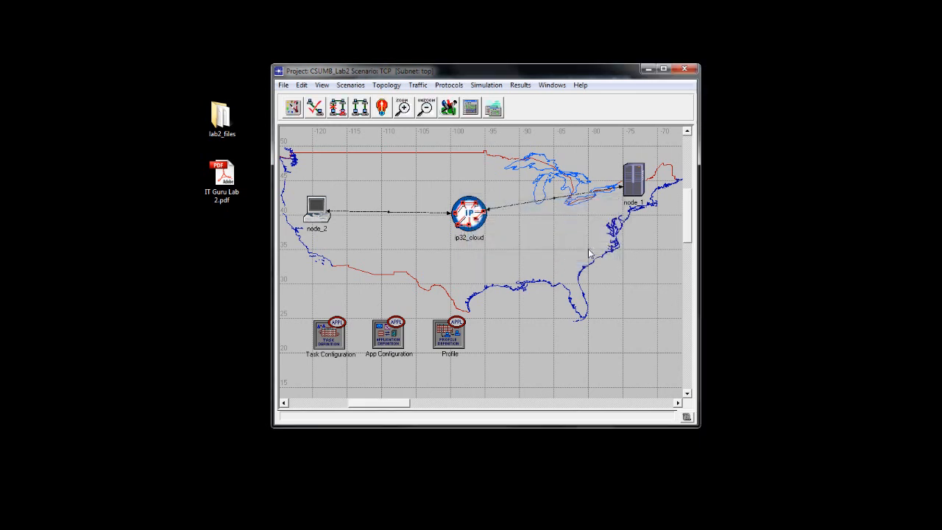
- Open the attributes of the server node node_1 and set its name to Destination Server
right_click(636, 186)
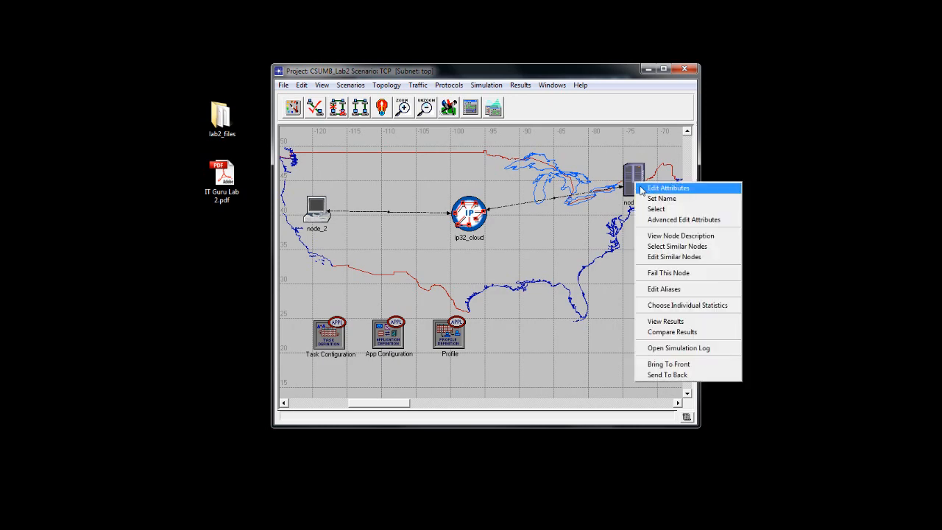
left_click(642, 190)
left_click_drag(681, 177, 411, 130)
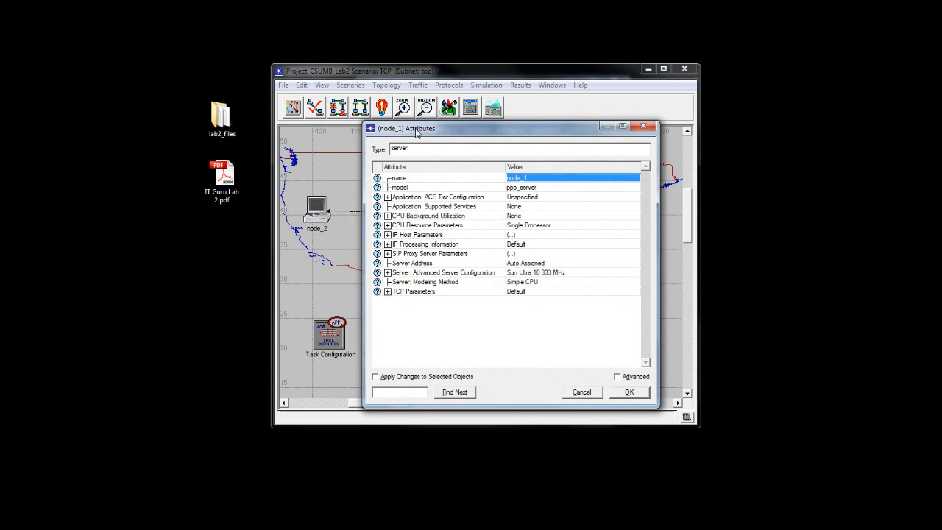
left_click(520, 178)
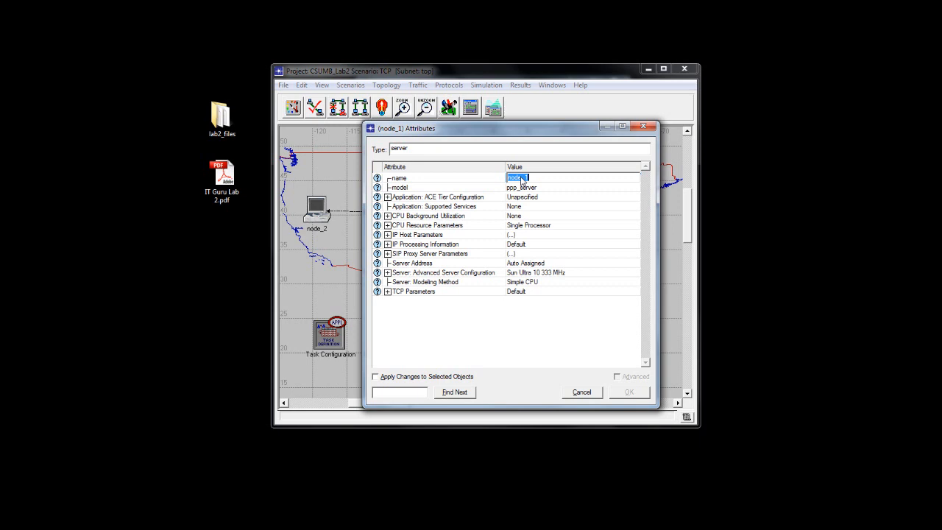
type("Destination Server")
- Set the server node's Server Address attribute to Destination Server
left_click(538, 267)
left_click(529, 277)
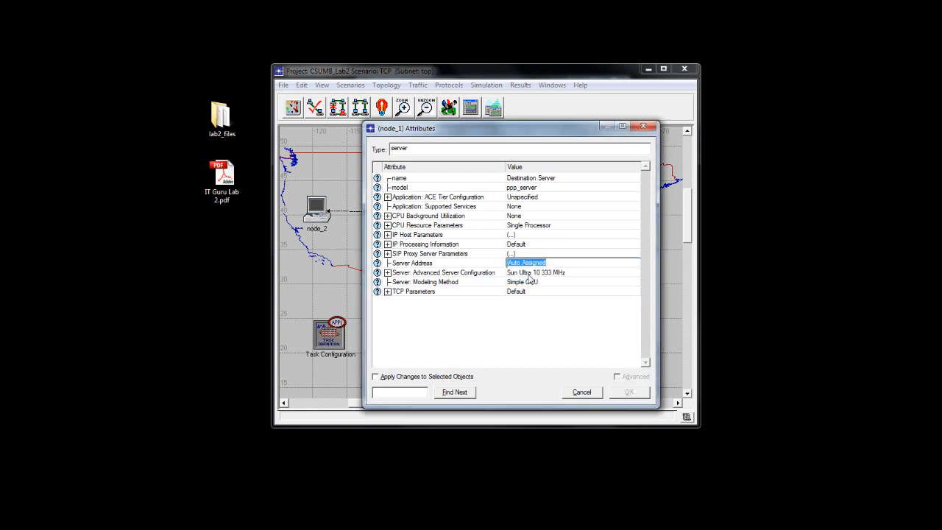
type("Destination Serever")
key("BackSpace")
key("BackSpace")
key("BackSpace")
key("BackSpace")
type("ver")
left_click(565, 352)
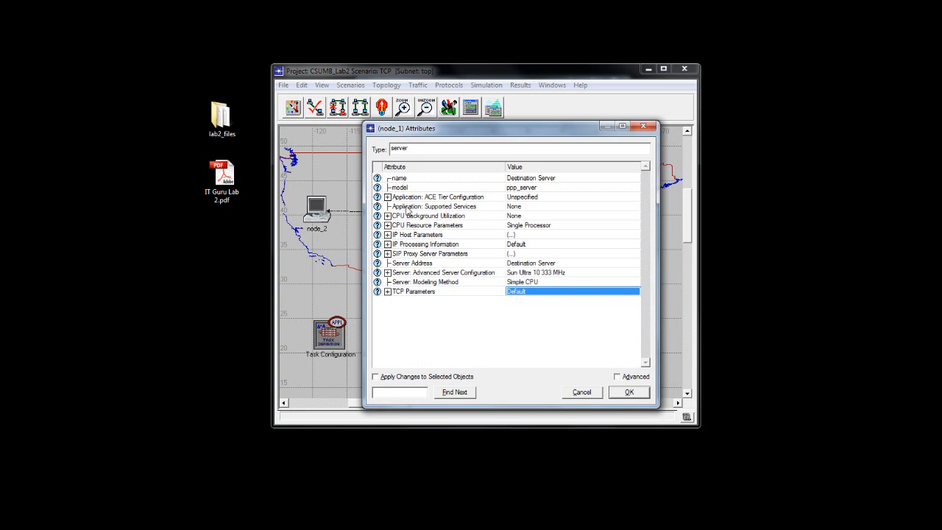
- Add one row named mainapp to the server's Application: Supported Services table and apply the node's attribute changes
left_click(524, 208)
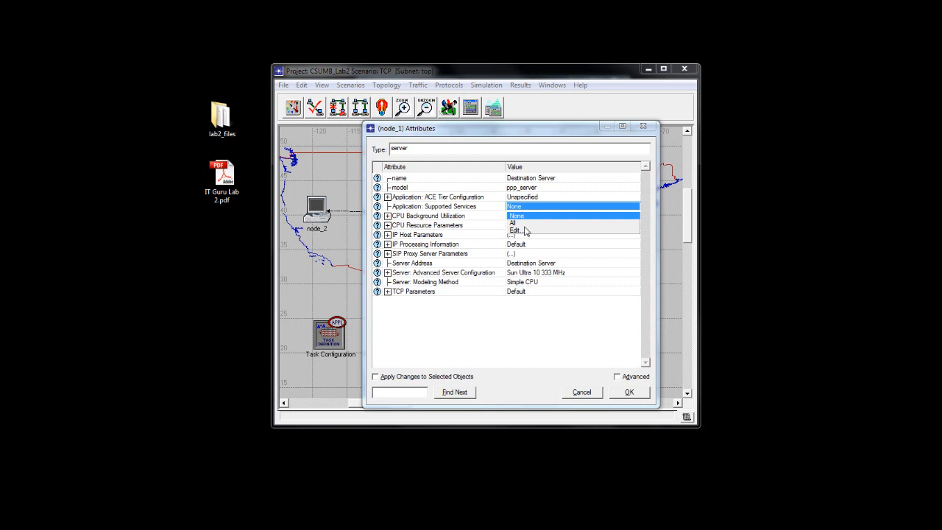
left_click(524, 231)
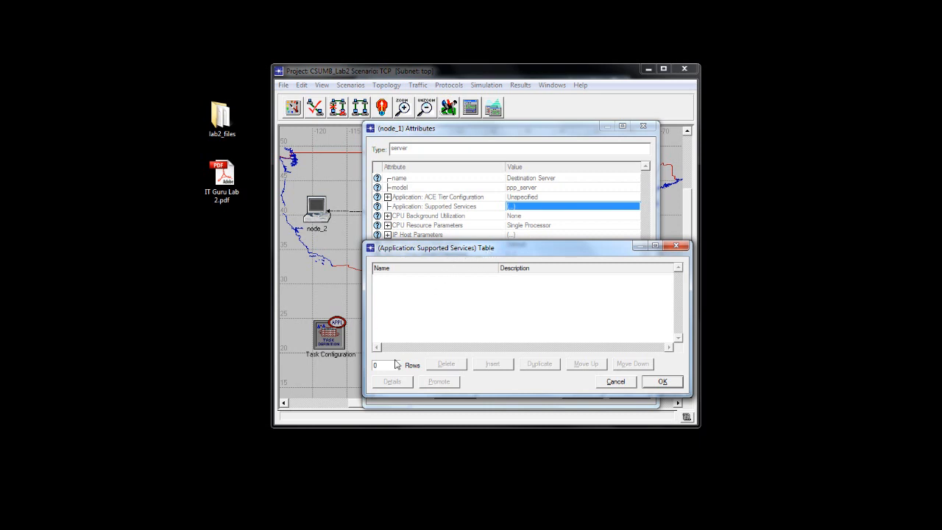
left_click_drag(448, 253, 435, 242)
left_click(370, 356)
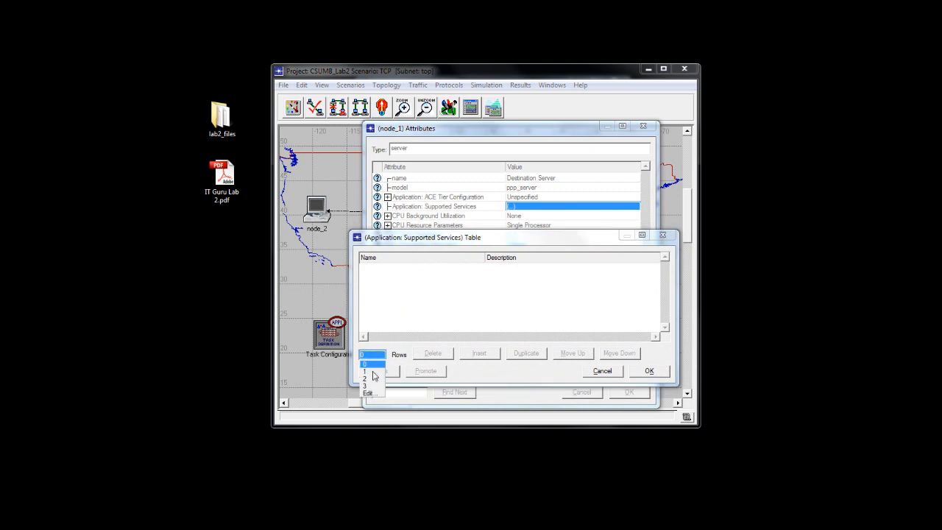
left_click(373, 374)
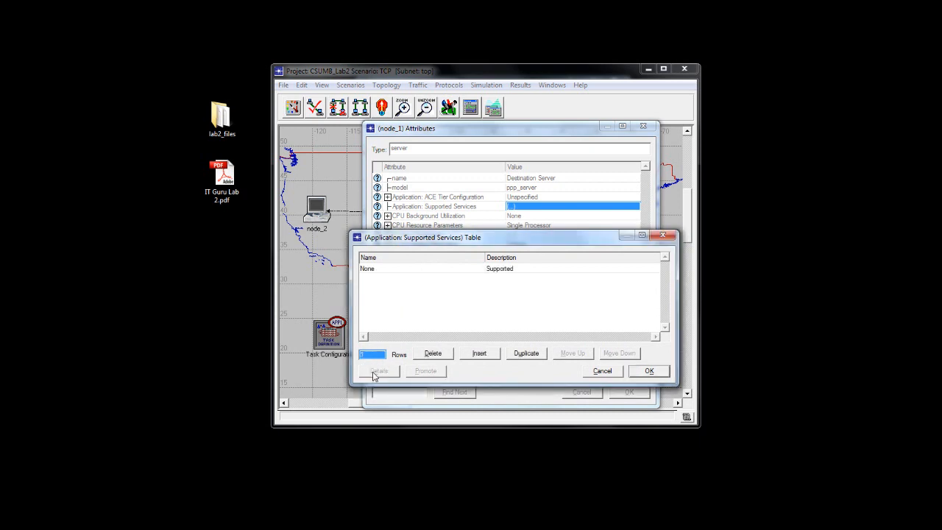
left_click(381, 269)
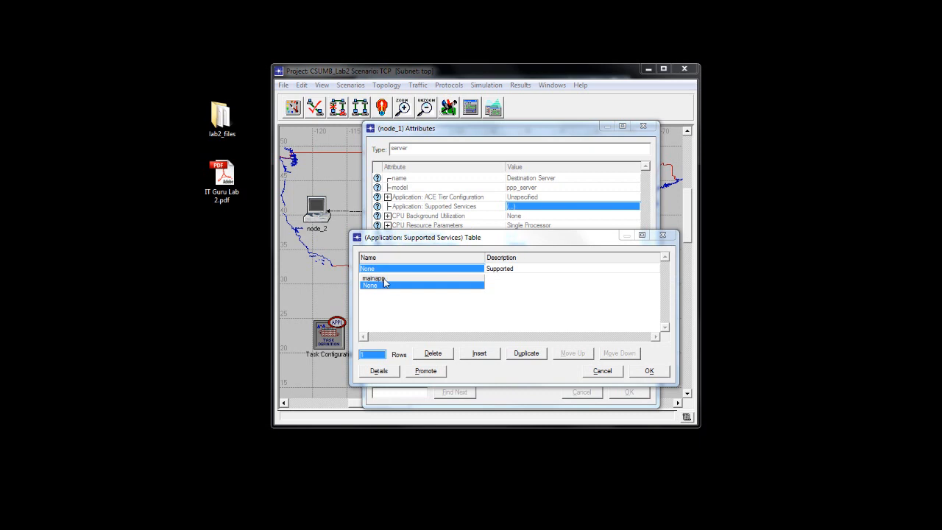
left_click(377, 278)
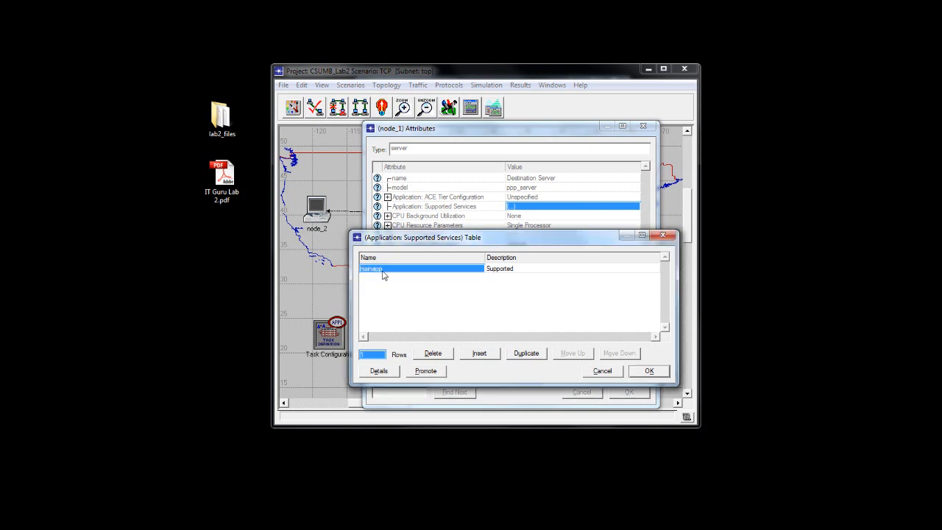
left_click(660, 376)
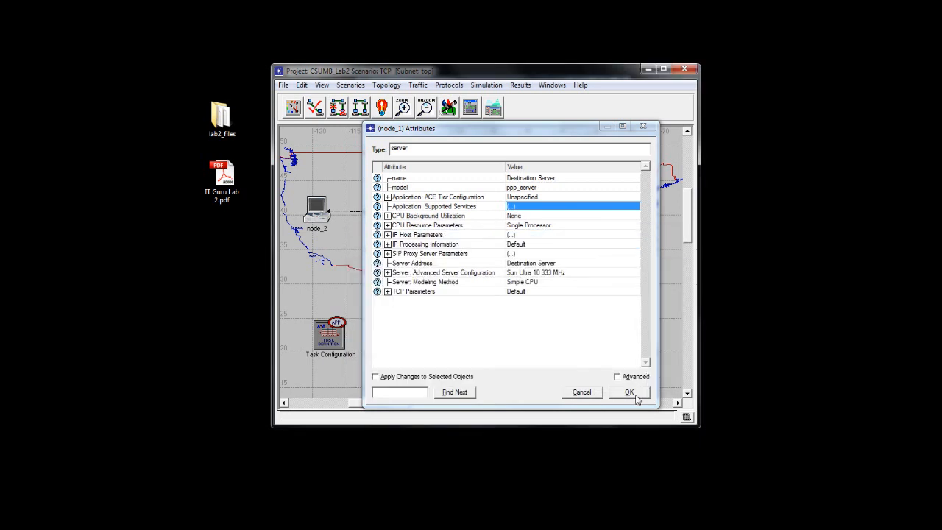
left_click(629, 392)
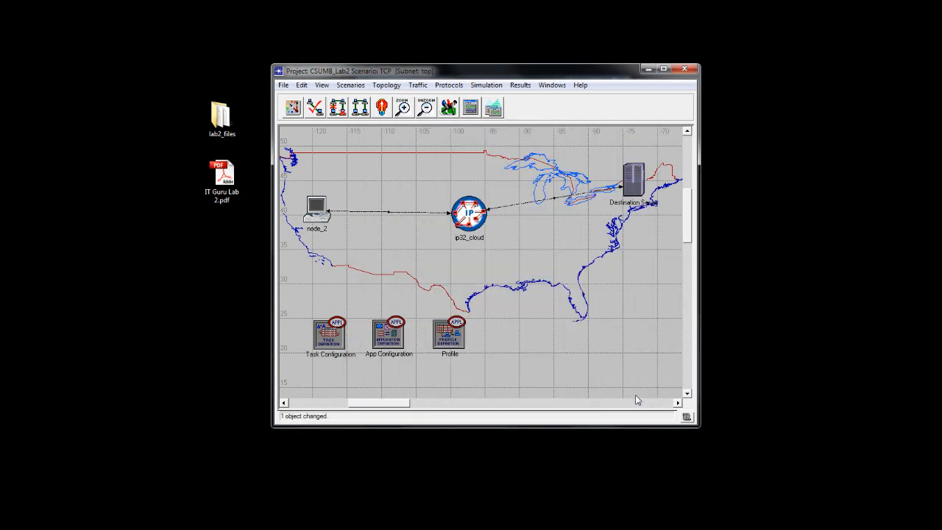
- Open the attributes of the workstation node_2 and set its name to Source
right_click(318, 216)
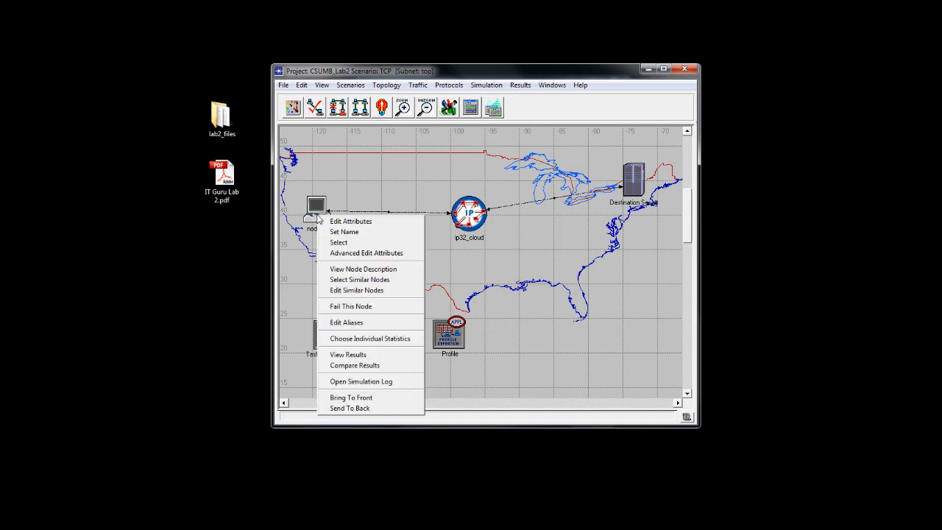
left_click(331, 222)
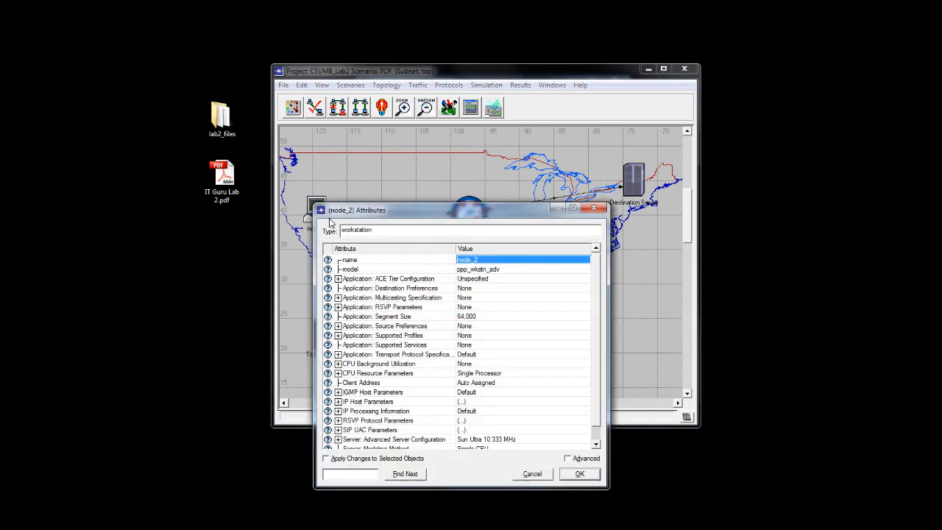
left_click_drag(393, 214, 407, 134)
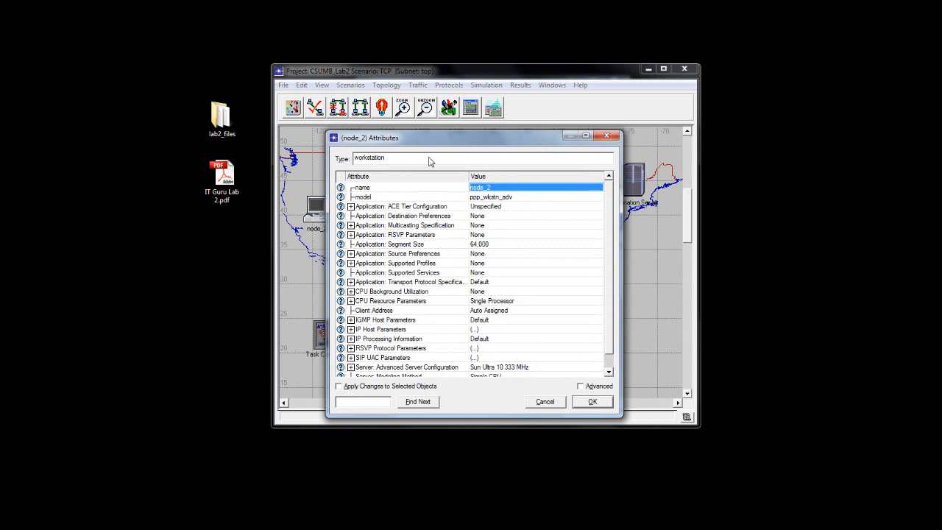
left_click(501, 188)
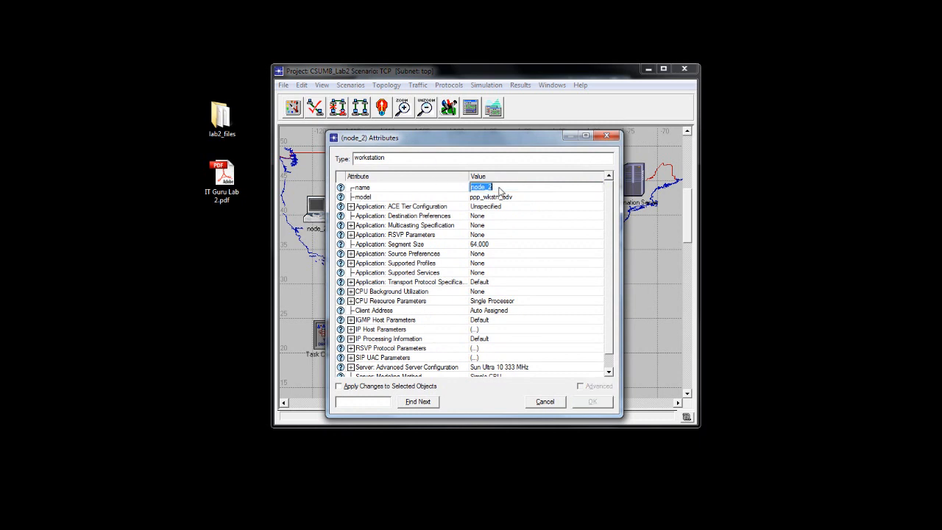
type("Source")
- Set the workstation's Client Address attribute to Source
left_click(484, 313)
left_click(487, 326)
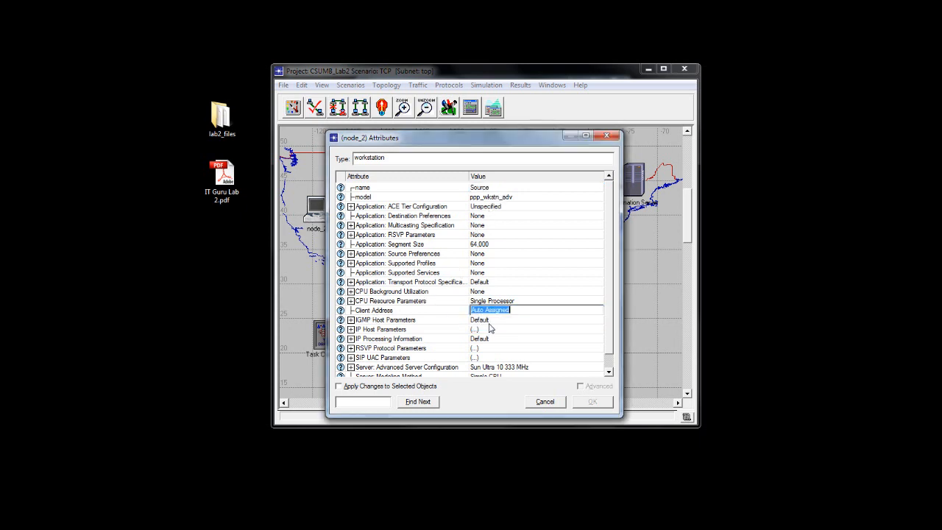
type("Sourc")
left_click(481, 399)
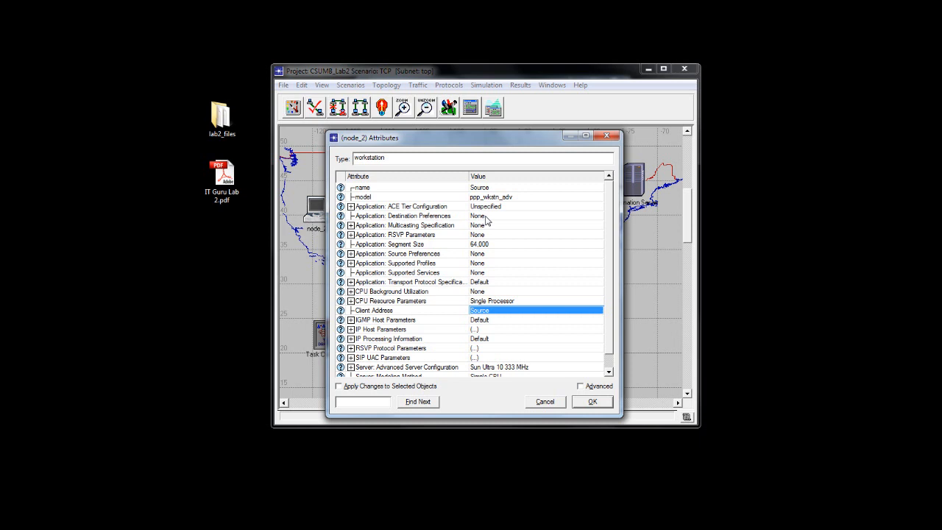
- Add one row to the workstation's Application: Destination Preferences table with the symbolic name Destination Server
mouse_move(486, 221)
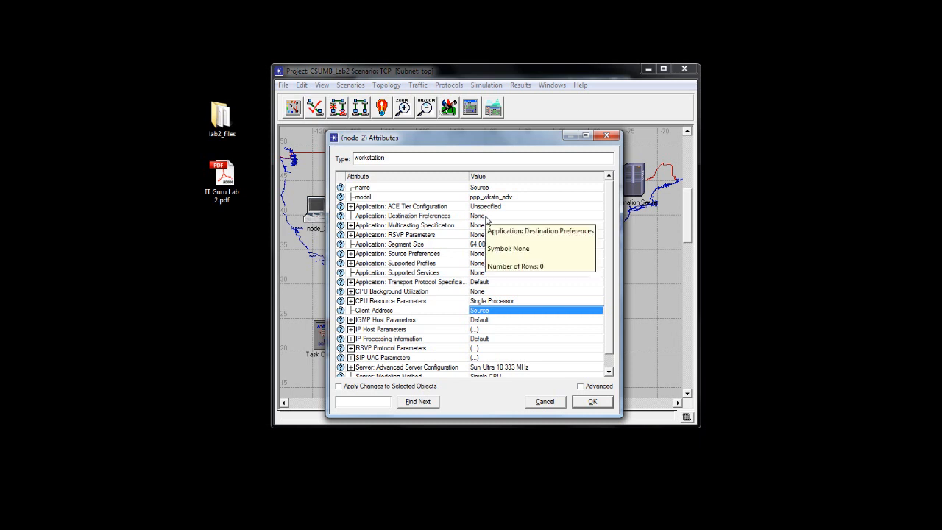
left_click(485, 218)
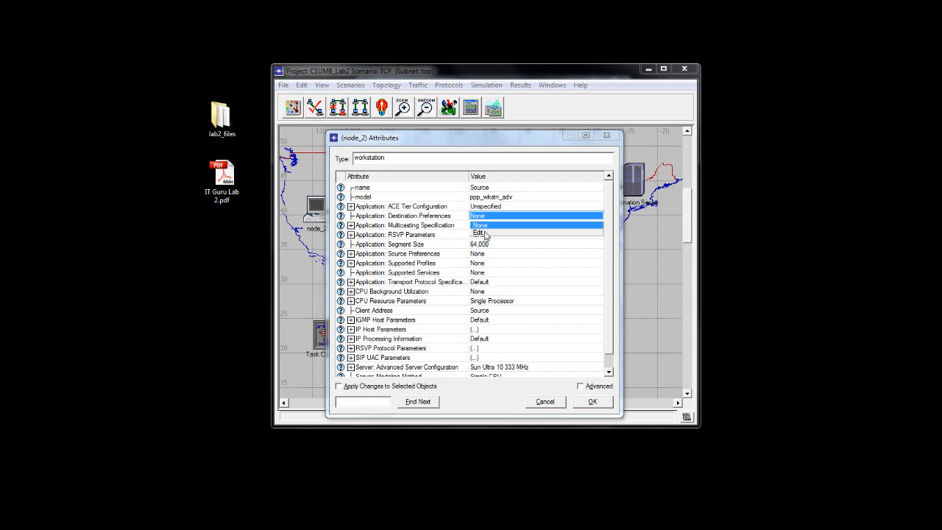
left_click(479, 234)
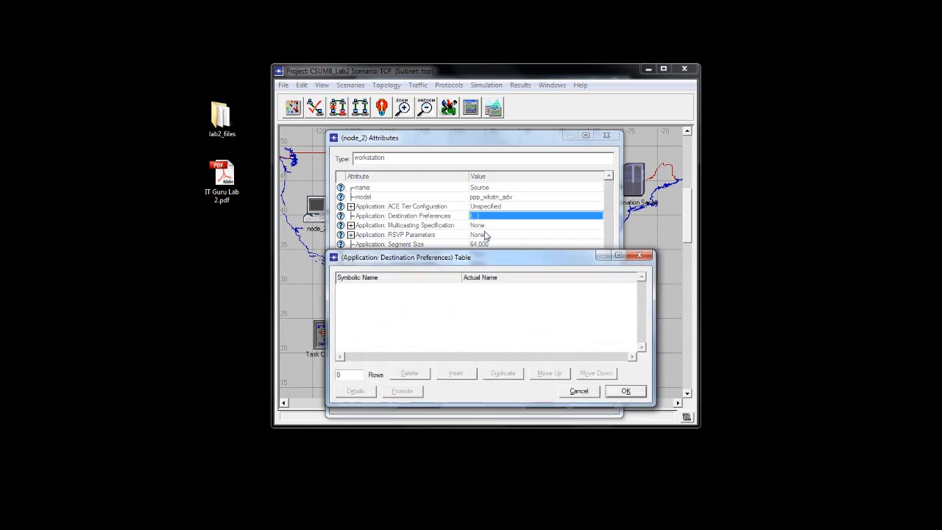
left_click_drag(479, 257, 492, 245)
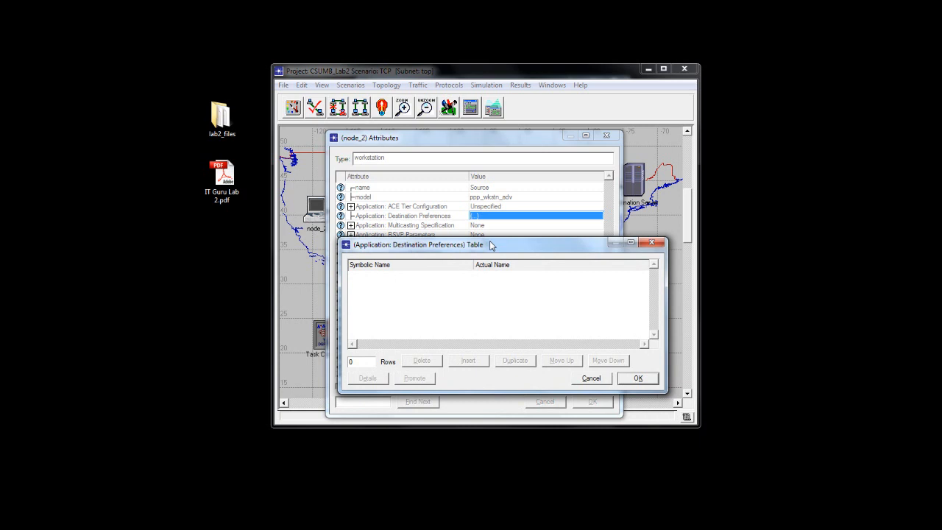
double_click(362, 362)
type("1")
key("Return")
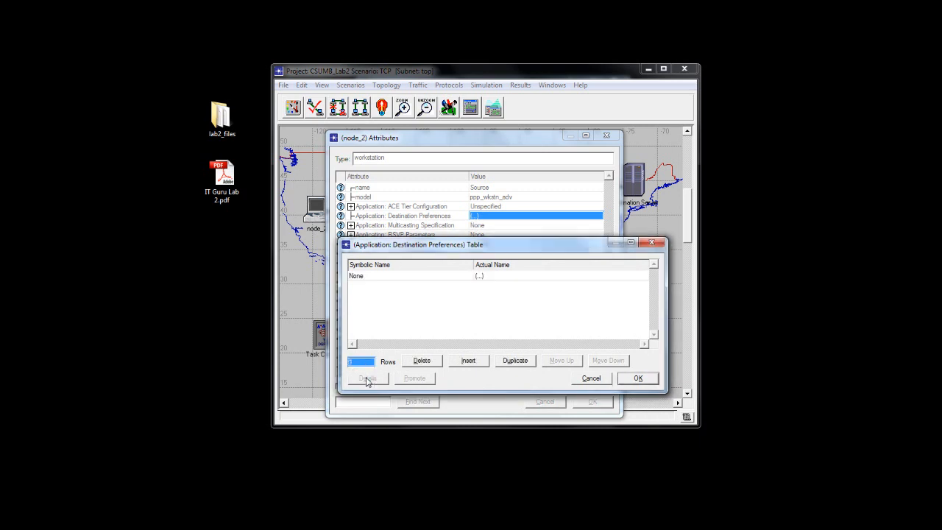
left_click(394, 280)
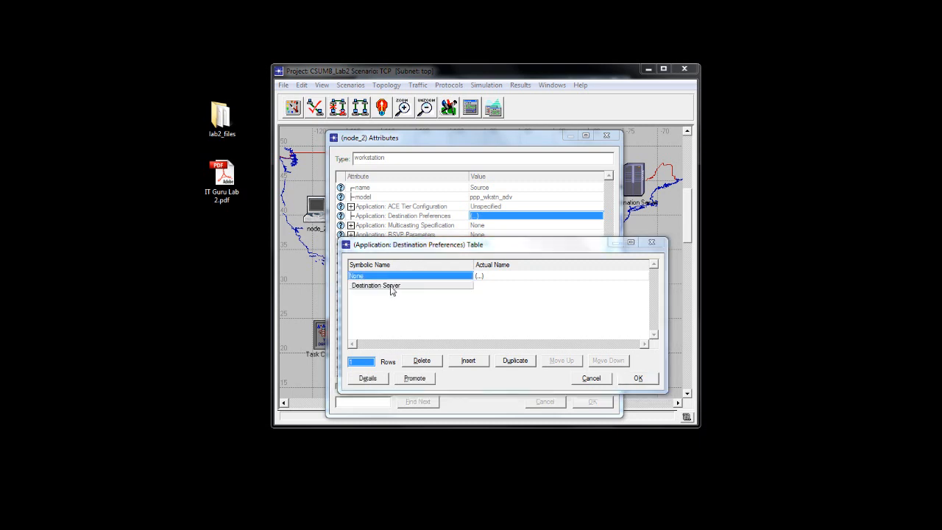
left_click(391, 285)
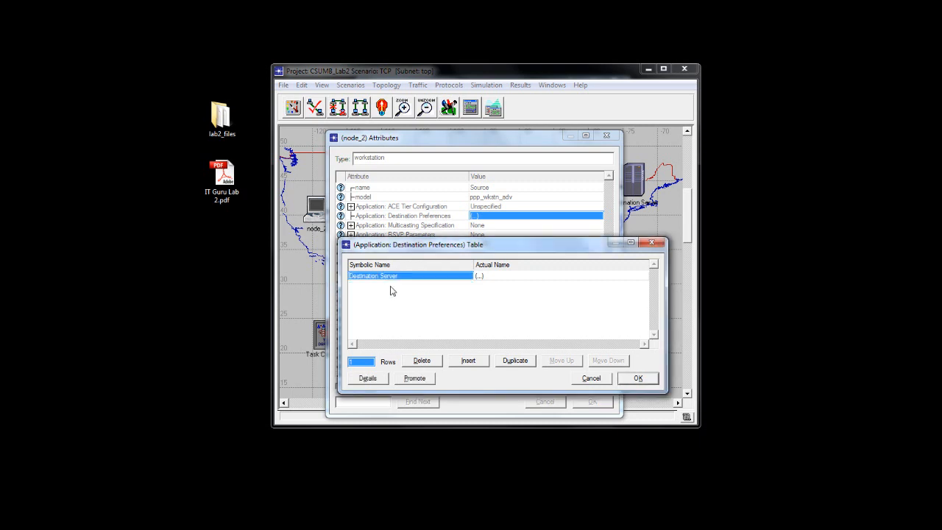
- Add one Actual Name row set to Destination Server for this destination preference and confirm the Actual Name table
left_click(487, 280)
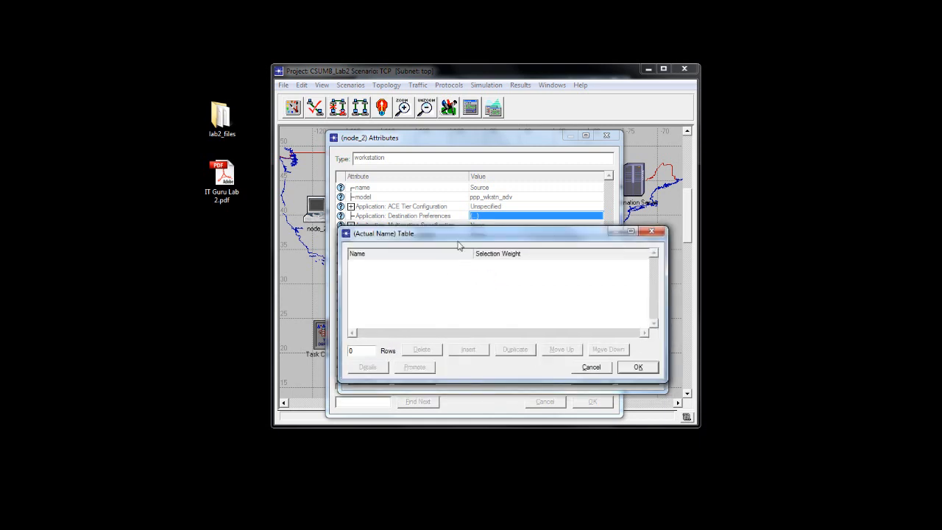
left_click(359, 350)
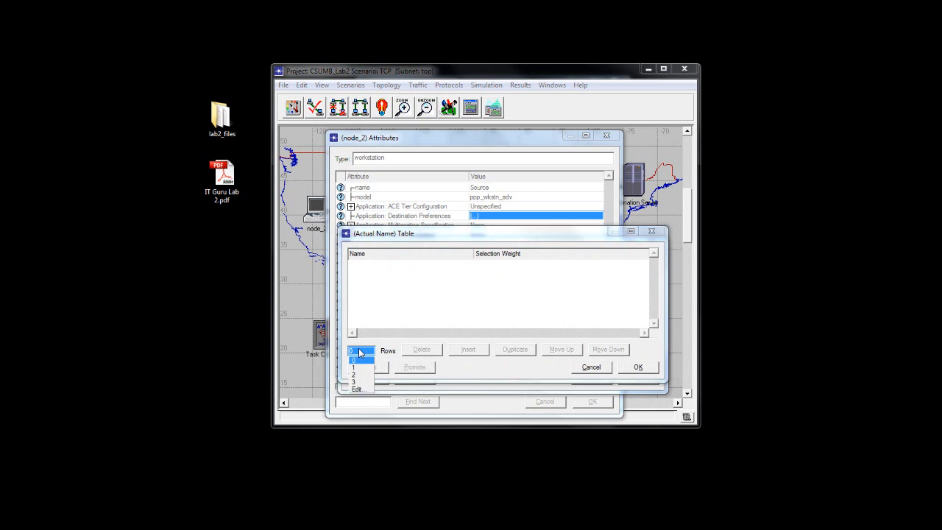
left_click(360, 366)
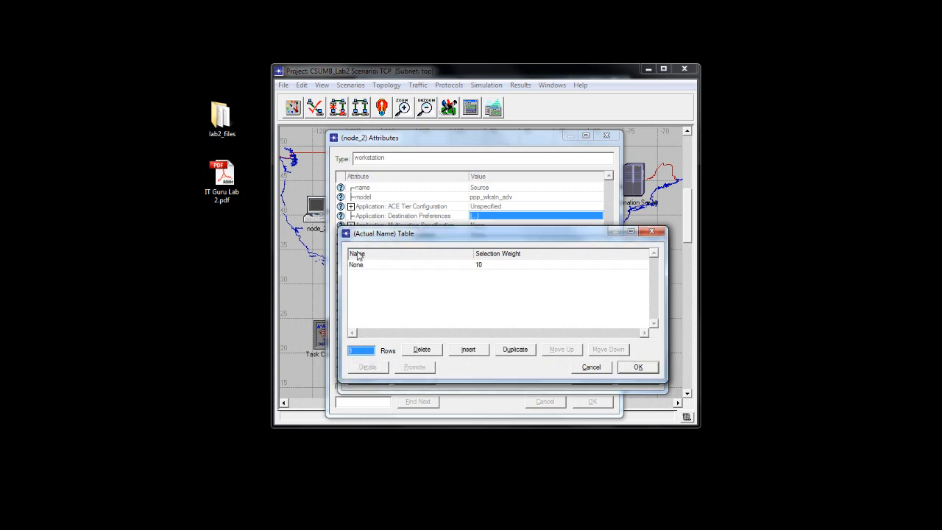
left_click(370, 270)
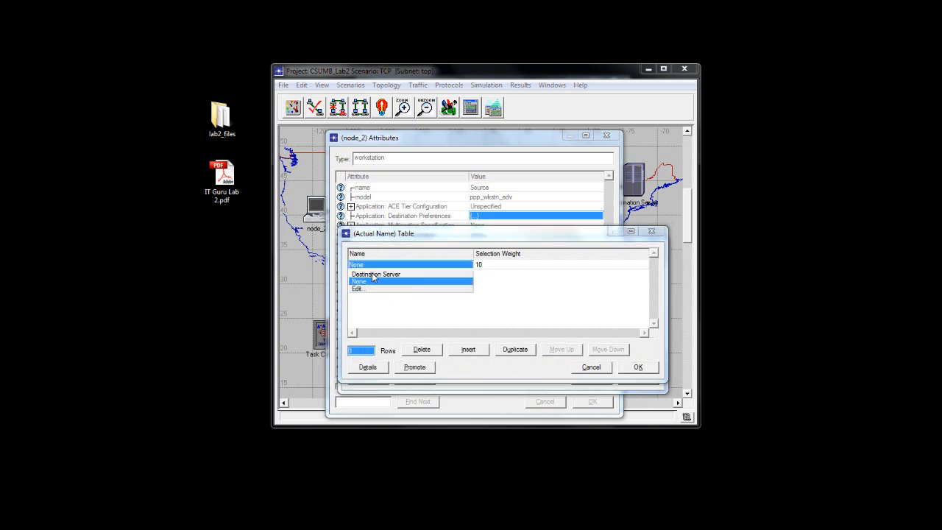
left_click(374, 274)
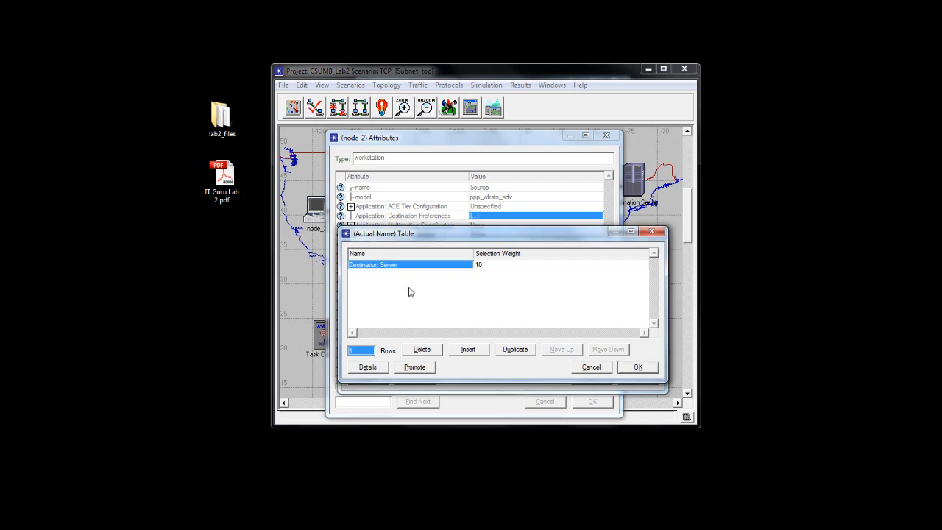
left_click(637, 367)
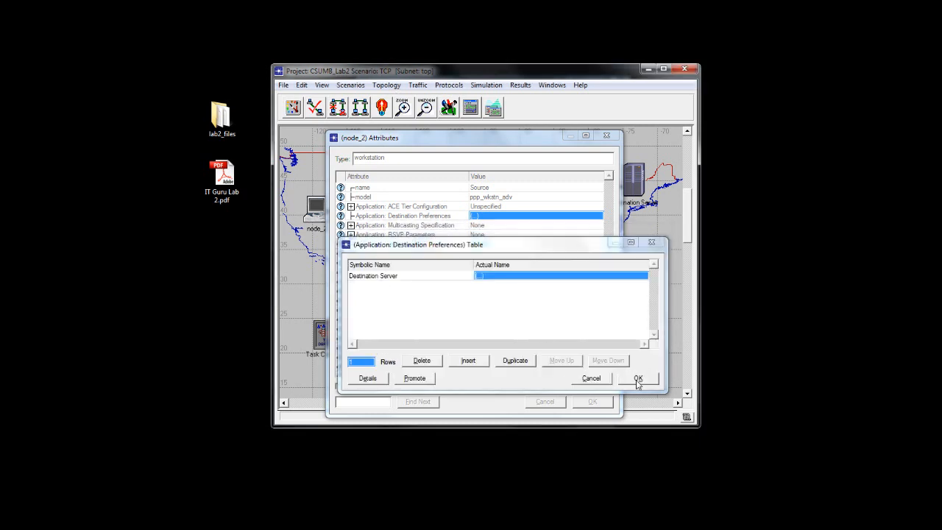
- Confirm the Destination Preferences table and add one row to Application: Supported Profiles with the profile name mainprofile
left_click(637, 377)
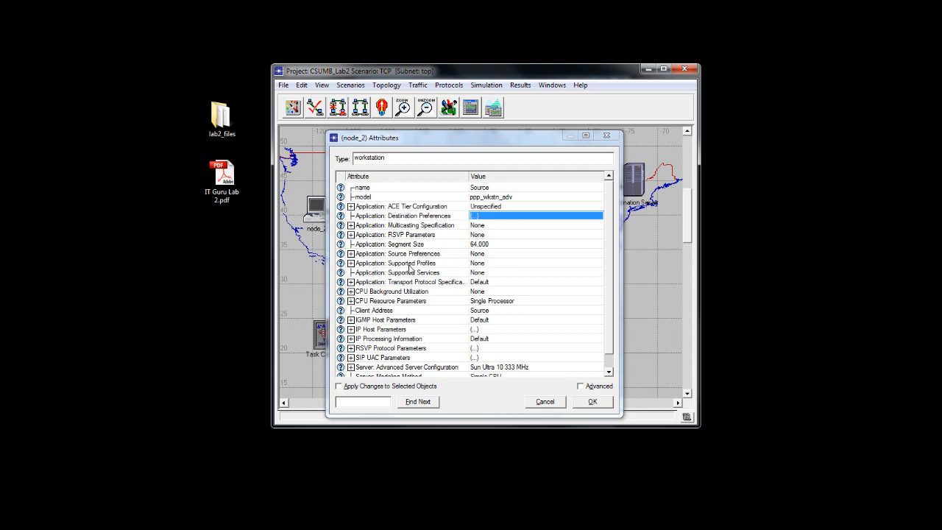
left_click(351, 263)
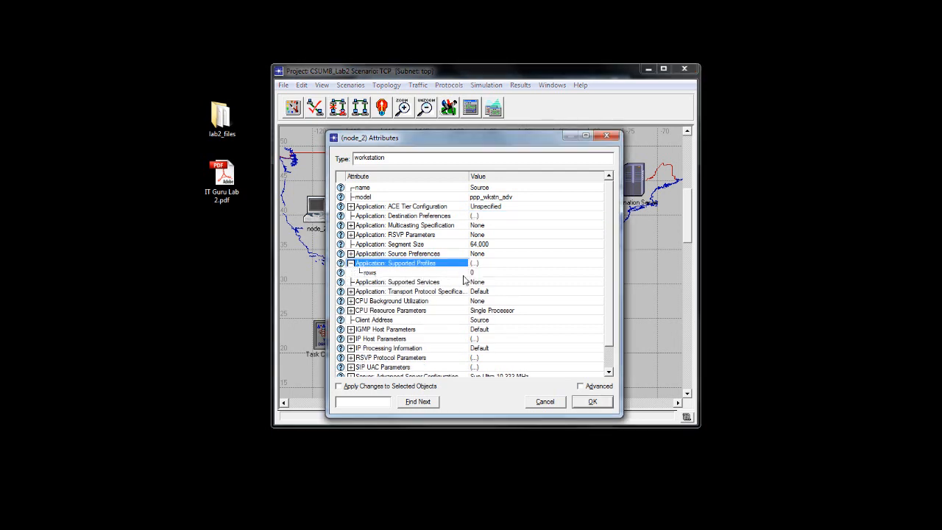
left_click(475, 273)
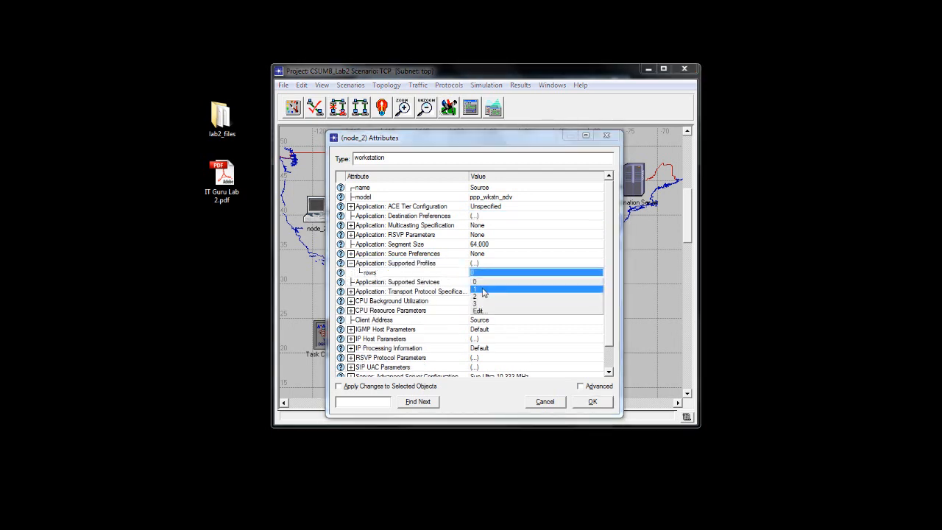
left_click(483, 292)
left_click(359, 282)
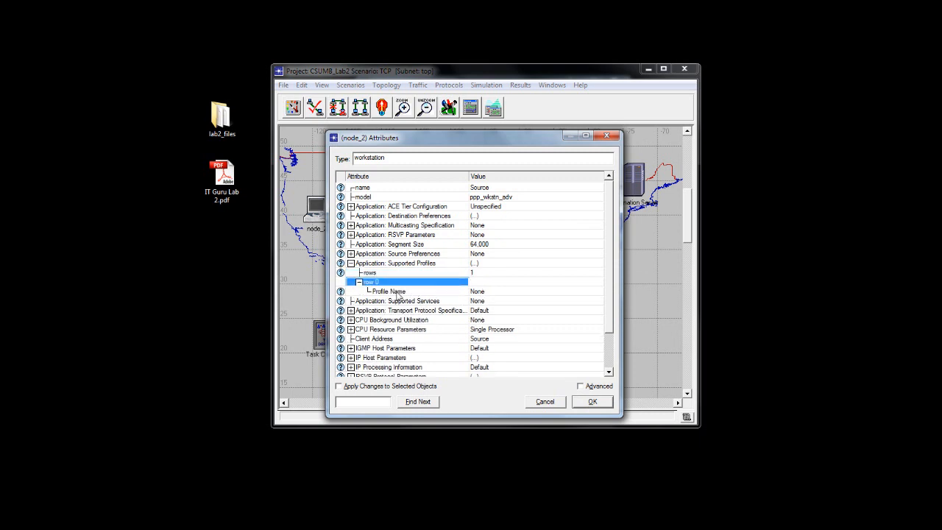
left_click(487, 294)
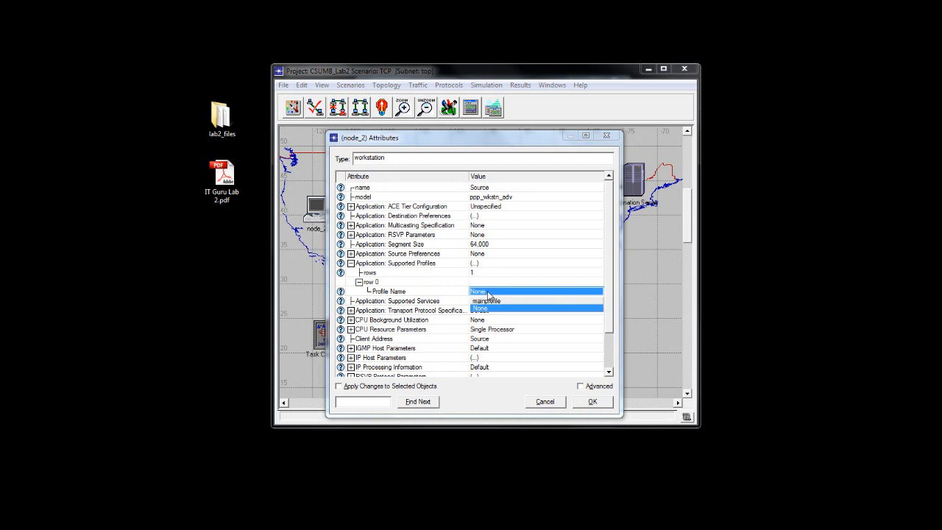
left_click(488, 301)
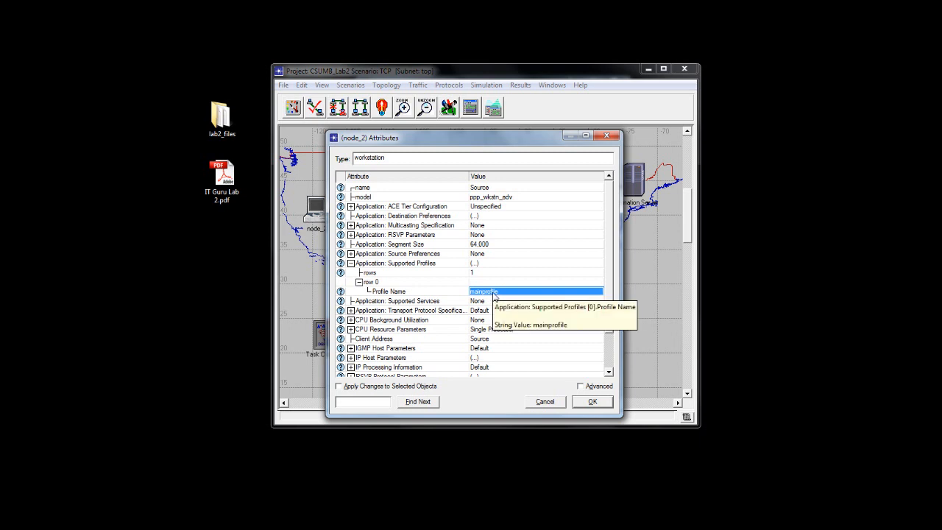
left_click(591, 403)
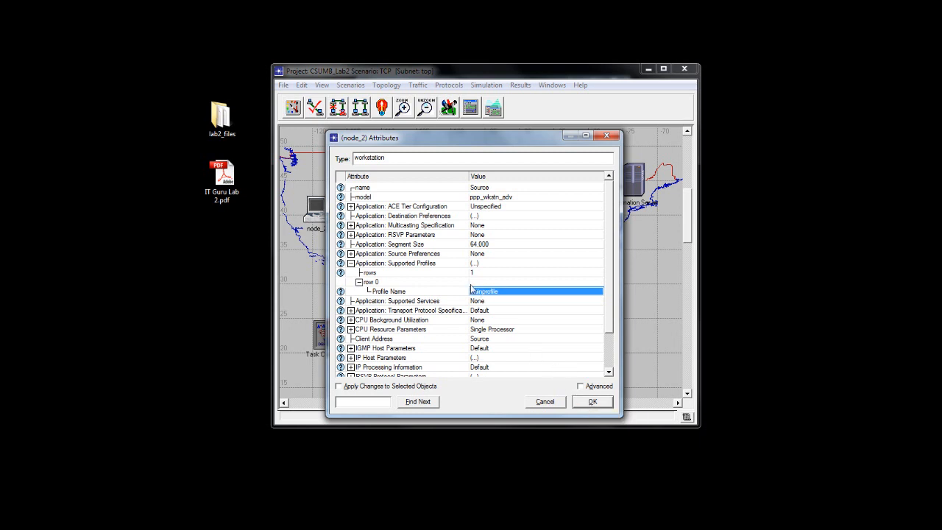
- Add one row to the workstation's Application: Source Preferences, leaving its symbolic name at None, and apply the attribute changes
left_click(351, 254)
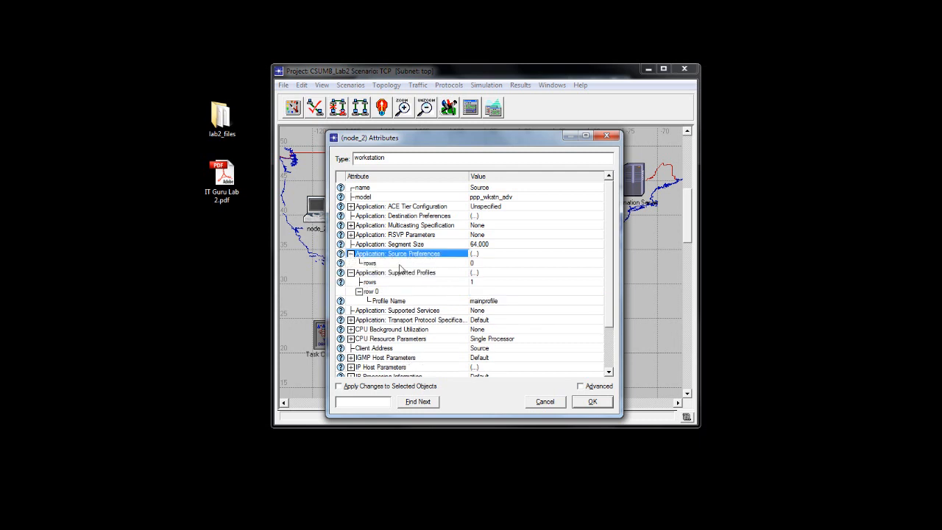
left_click(477, 265)
left_click(482, 282)
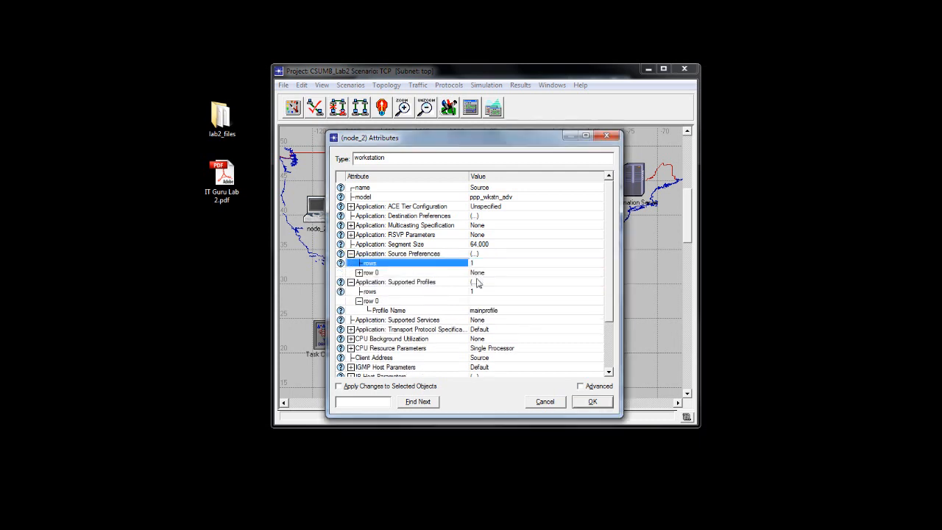
left_click(358, 273)
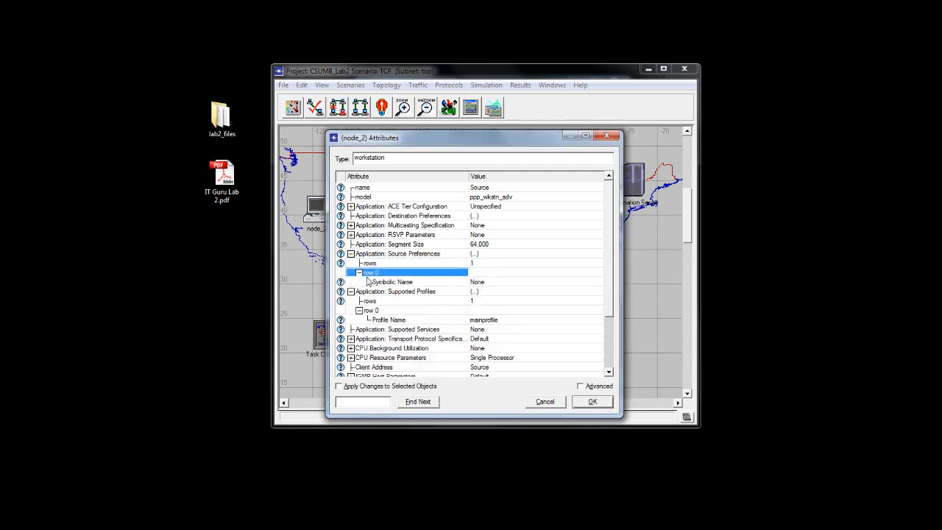
left_click(492, 282)
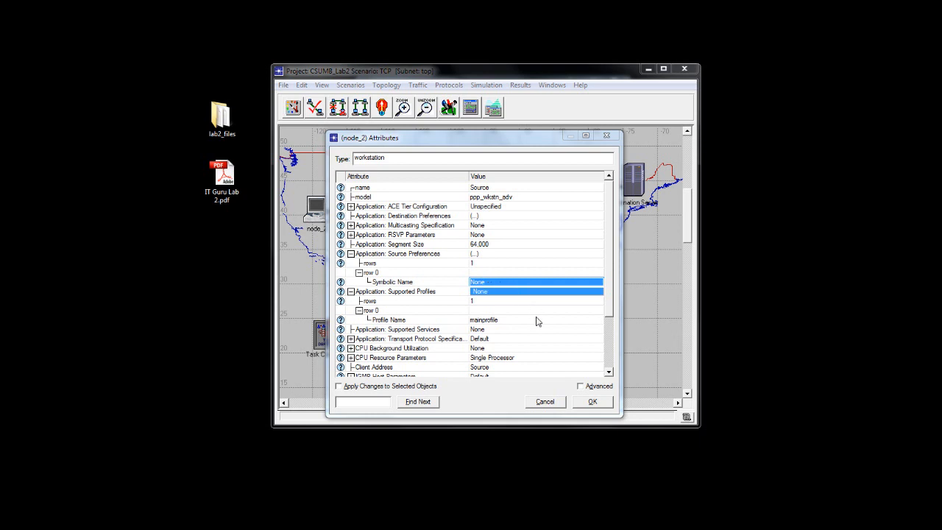
left_click(588, 404)
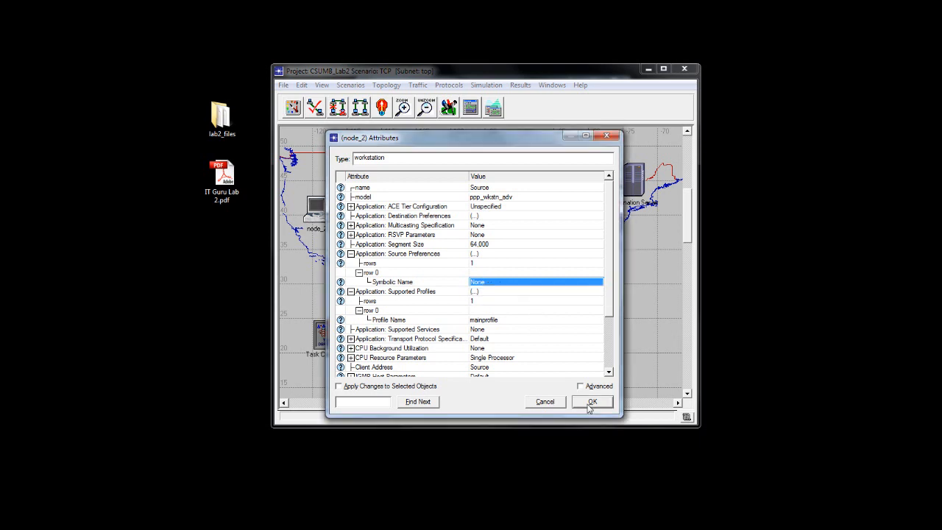
left_click(593, 402)
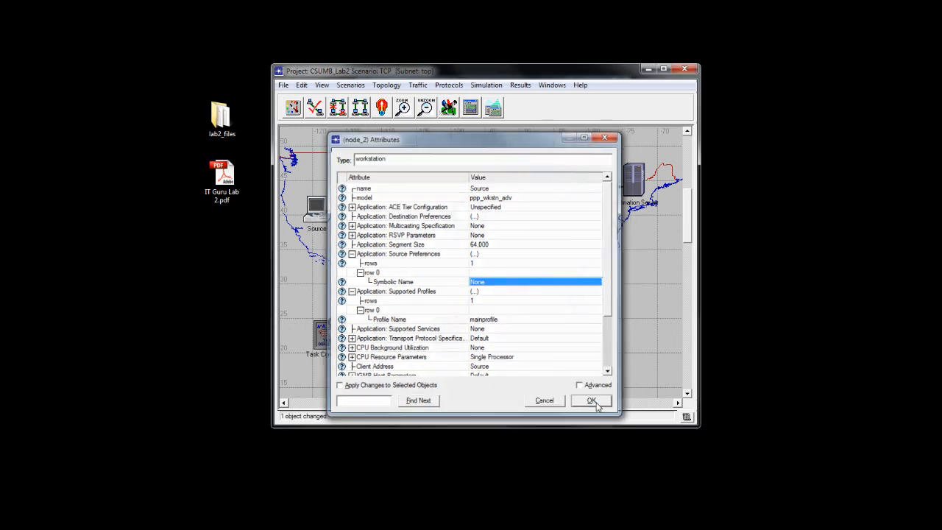
- Reopen the Source workstation's attributes, set the Source Preferences row's Symbolic Name to Source, and apply the change
right_click(318, 218)
left_click(351, 222)
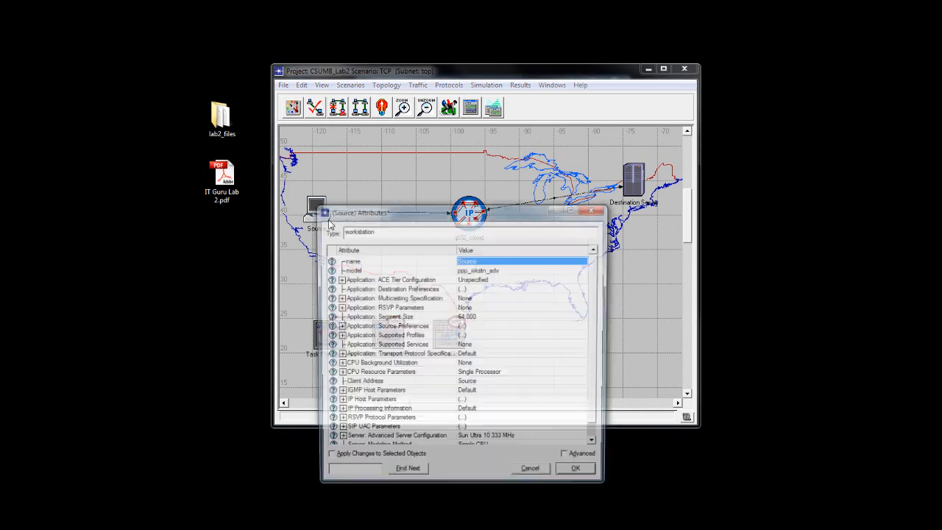
left_click_drag(410, 210, 445, 156)
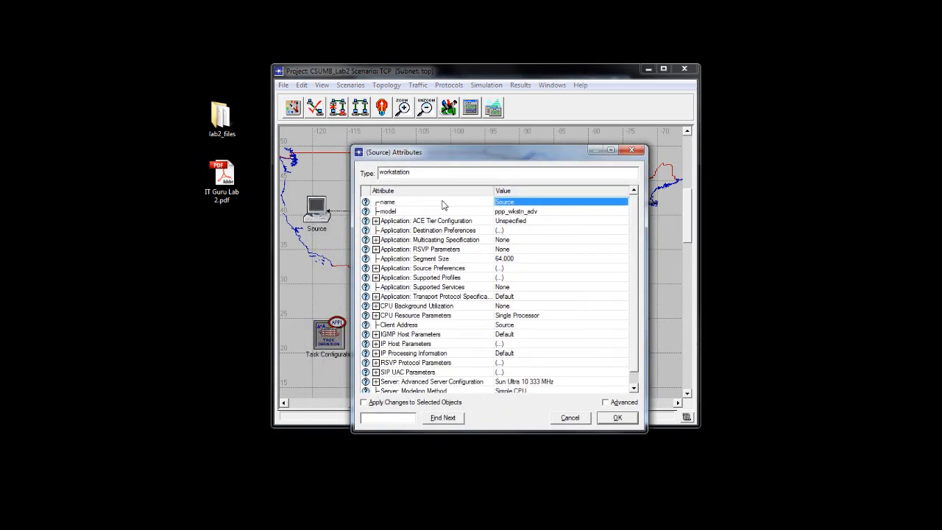
left_click(376, 268)
left_click(383, 287)
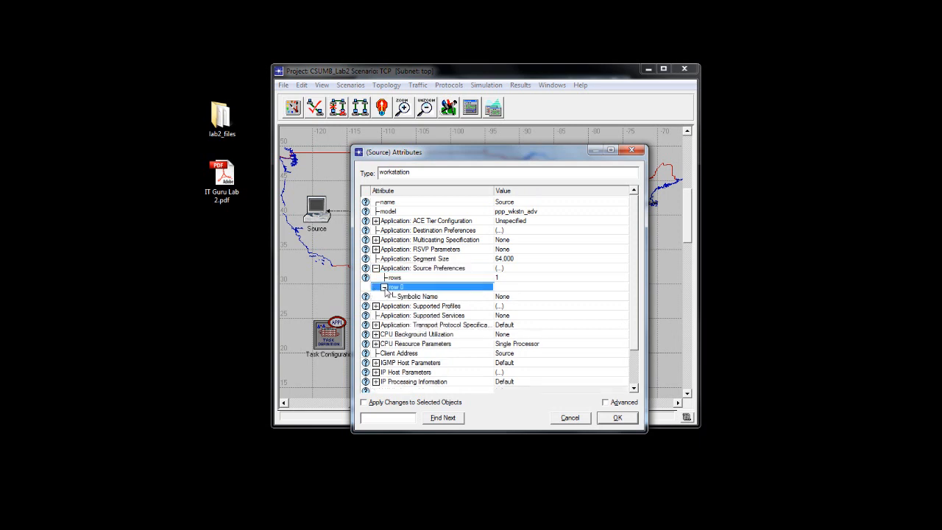
left_click(520, 297)
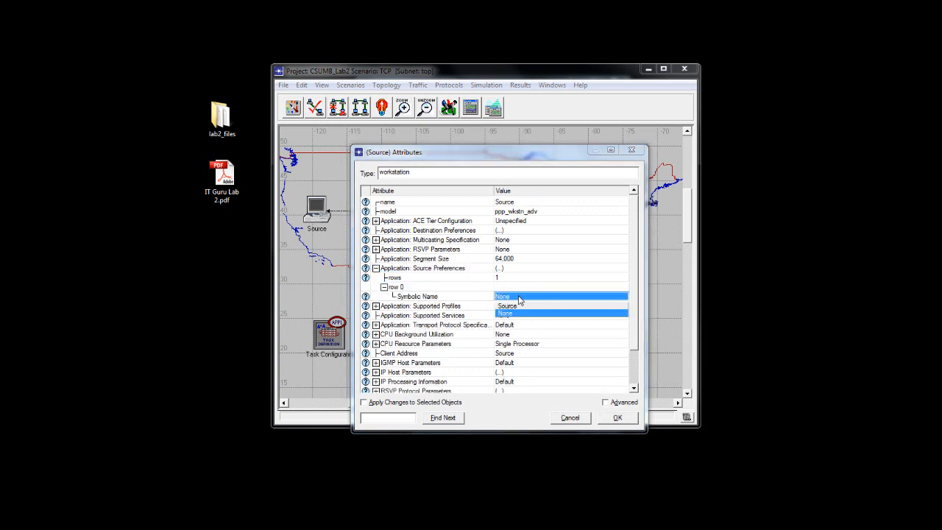
left_click(518, 306)
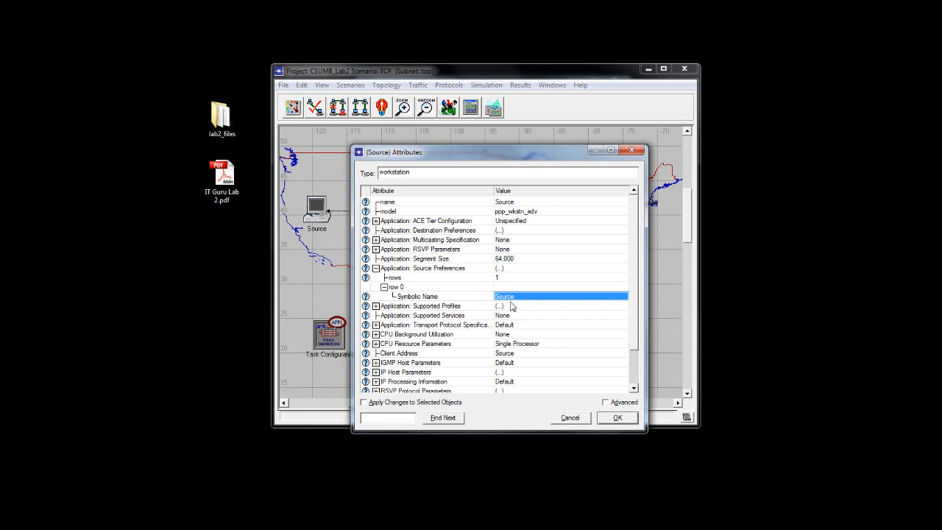
left_click(610, 422)
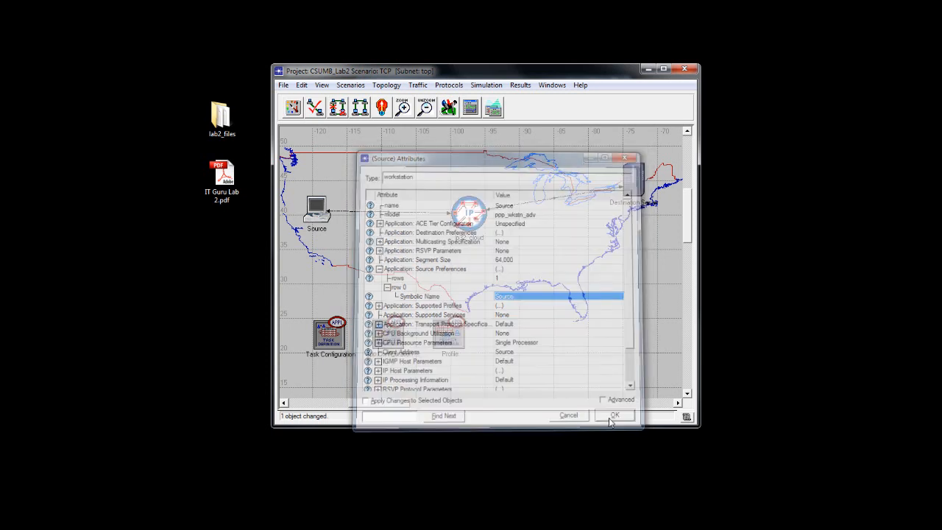